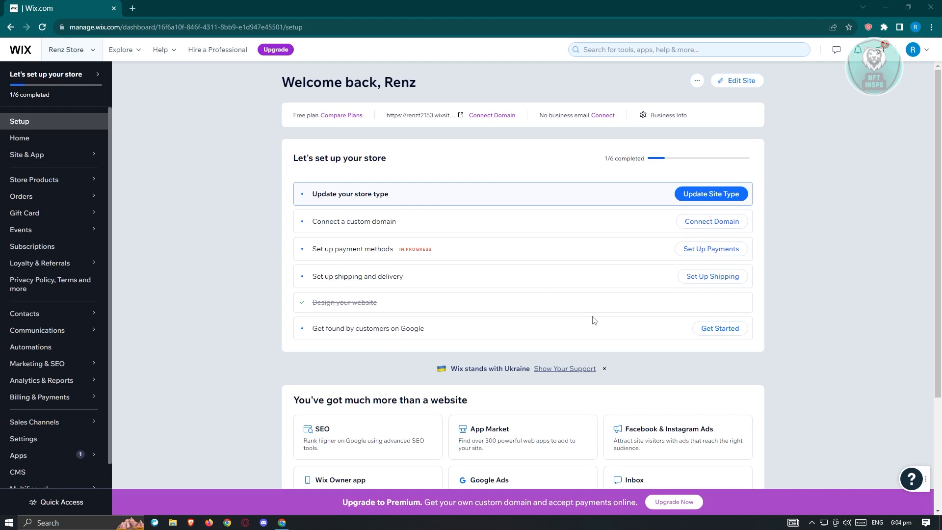
- Open the store's website for editing and look through the sections of the Home page in the desktop layout
left_click(730, 91)
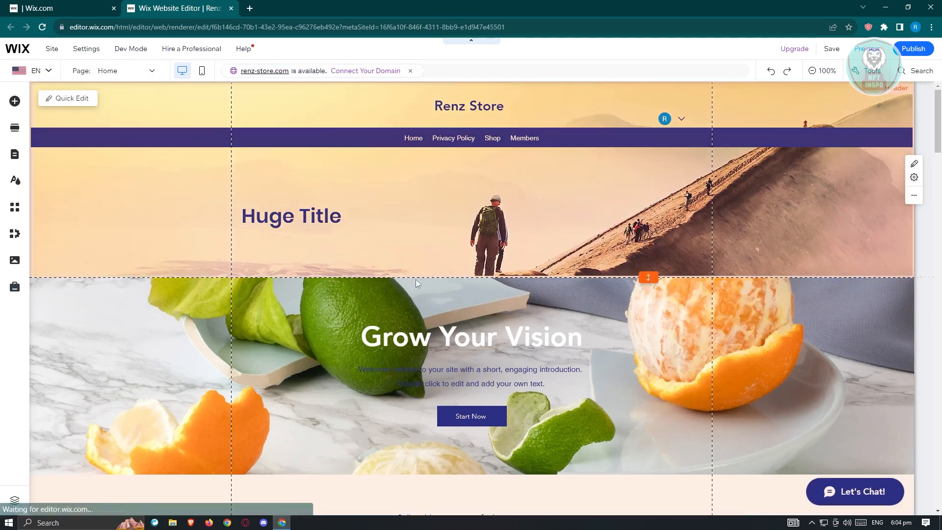
scroll(587, 294, "down", 2)
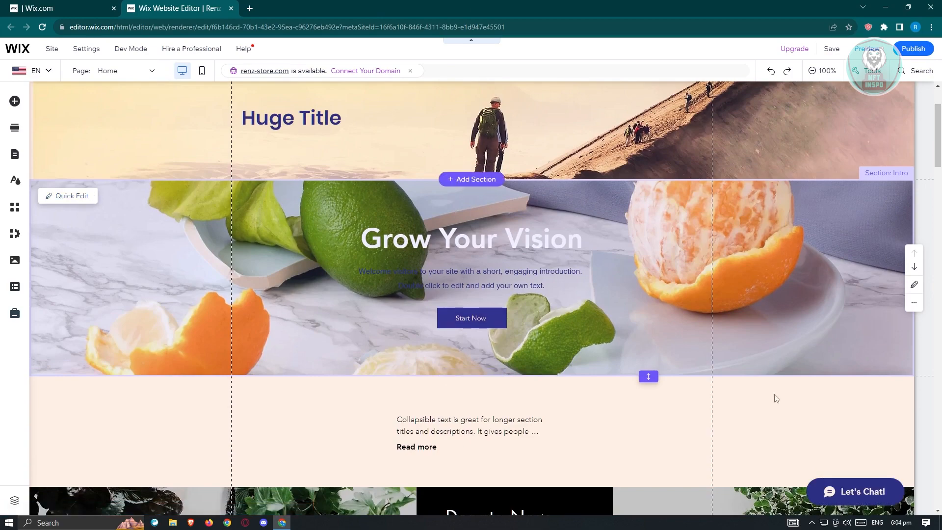
scroll(733, 273, "down", 9)
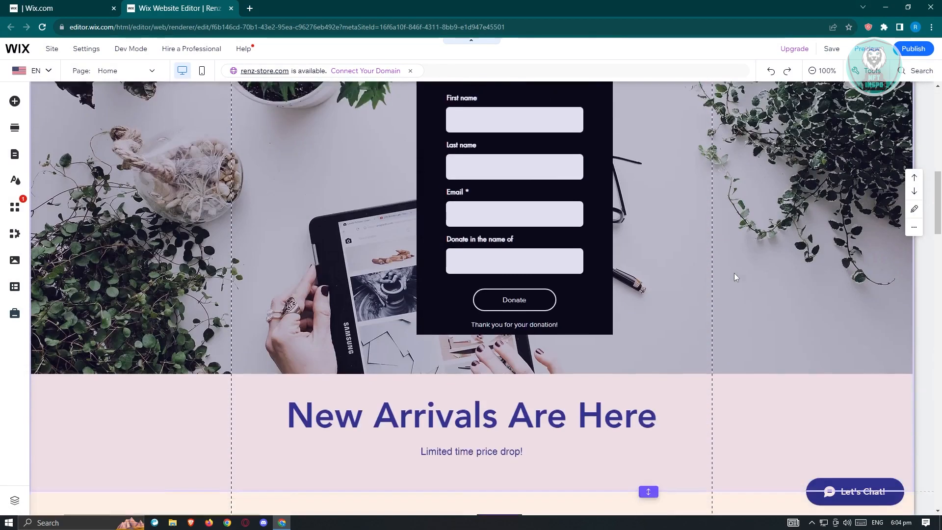
scroll(410, 166, "up", 3)
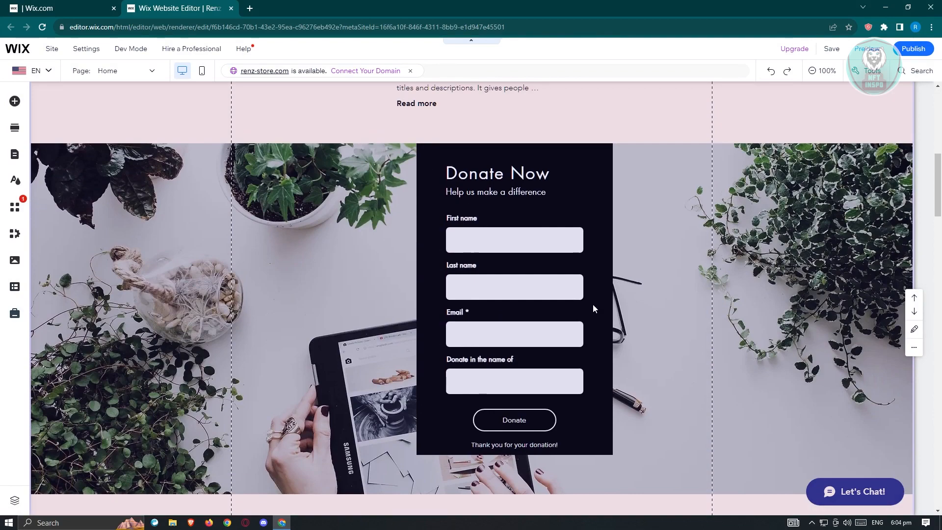
scroll(592, 304, "down", 12)
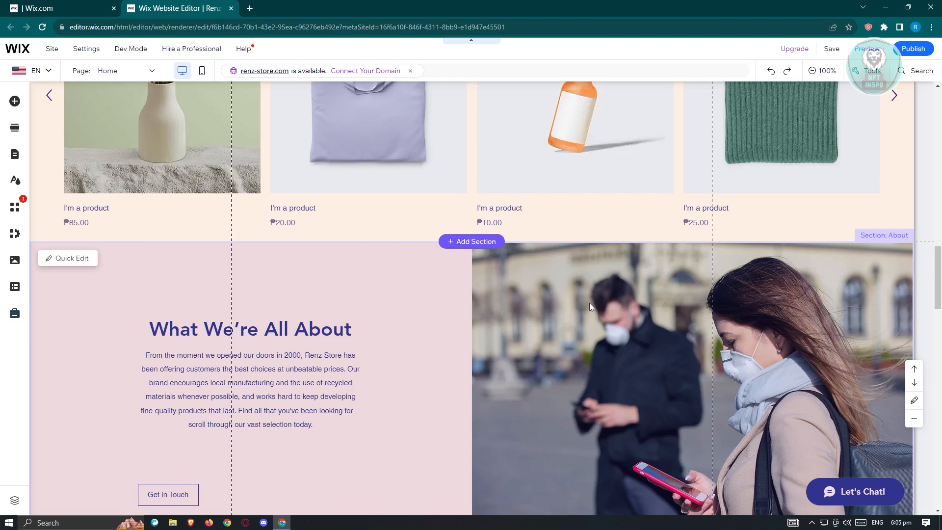
scroll(619, 358, "down", 20)
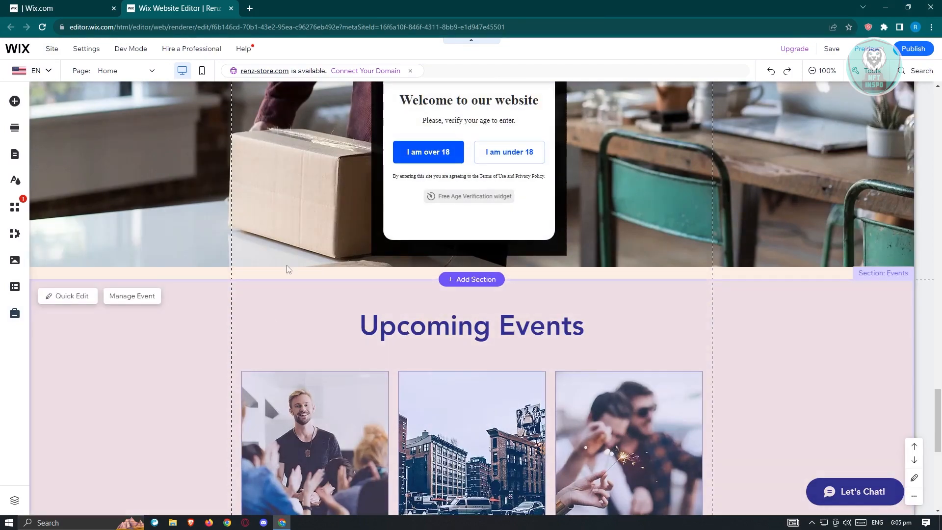
scroll(343, 330, "down", 5)
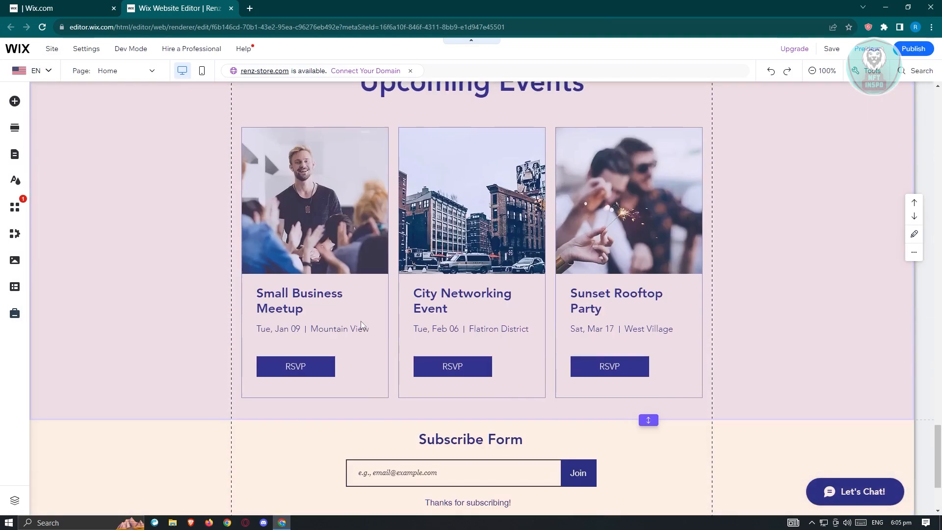
scroll(505, 343, "up", 4)
scroll(505, 343, "up", 15)
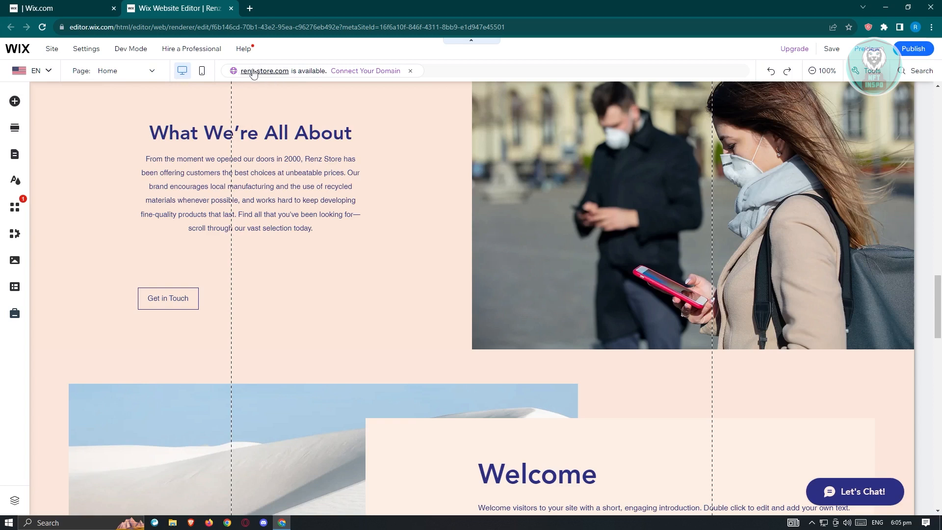
- Switch to editing the mobile version of the Home page and review its layout up to the header
left_click(204, 73)
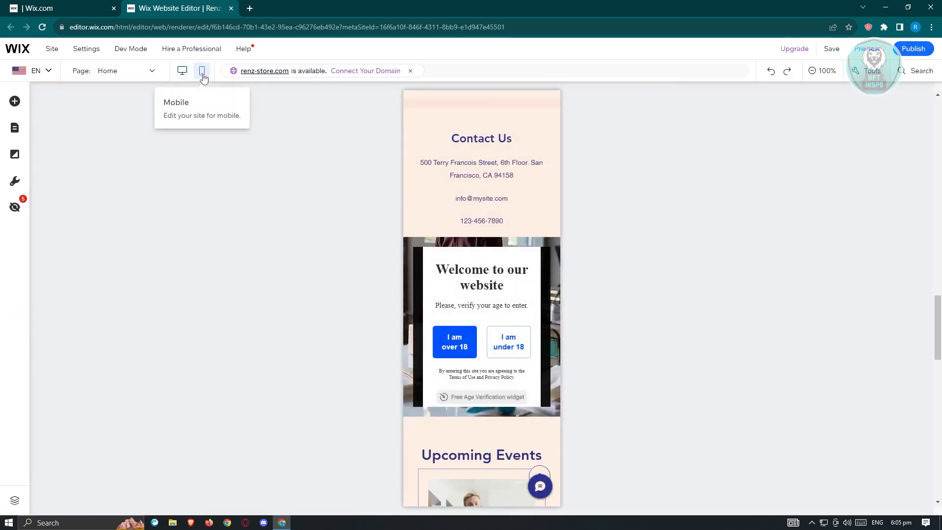
scroll(739, 369, "up", 8)
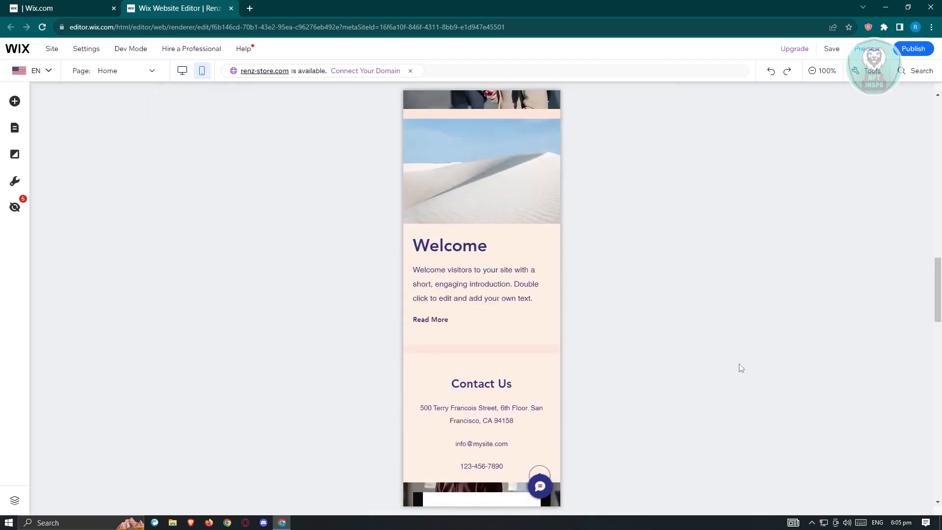
scroll(740, 368, "up", 10)
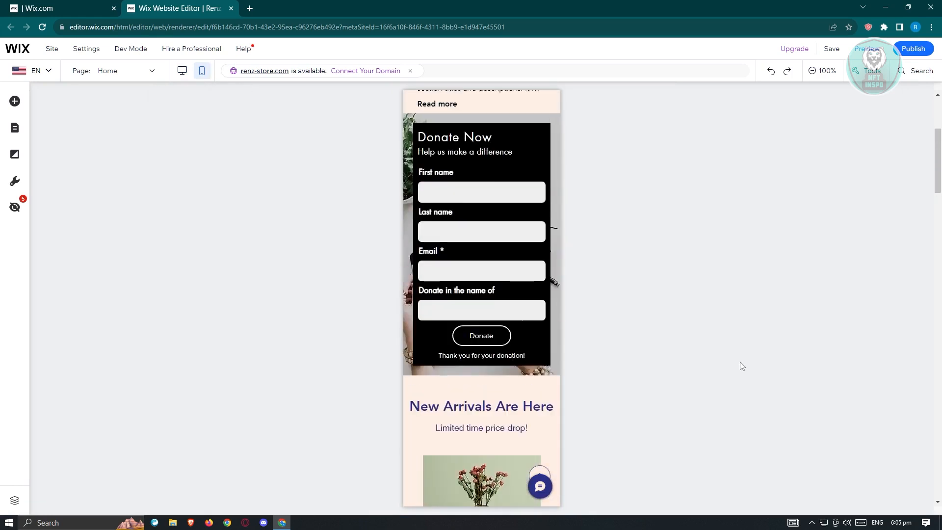
scroll(741, 365, "up", 3)
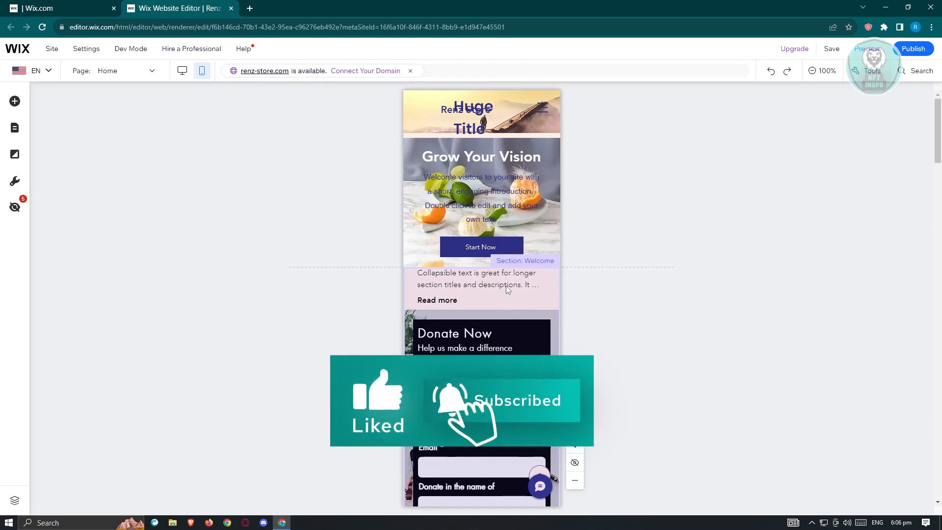
- Shift the overlapping Huge Title text slightly in the mobile header and delete it from the mobile layout
left_click(470, 139)
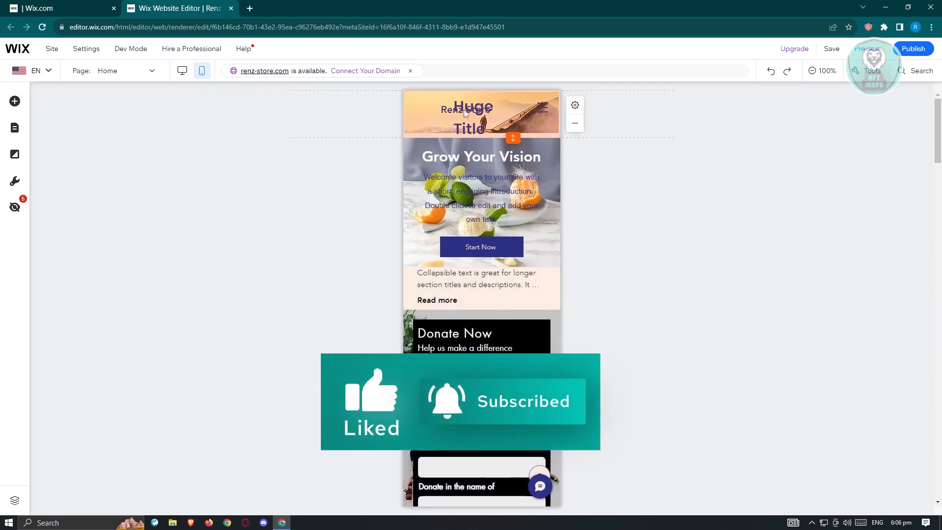
left_click(470, 129)
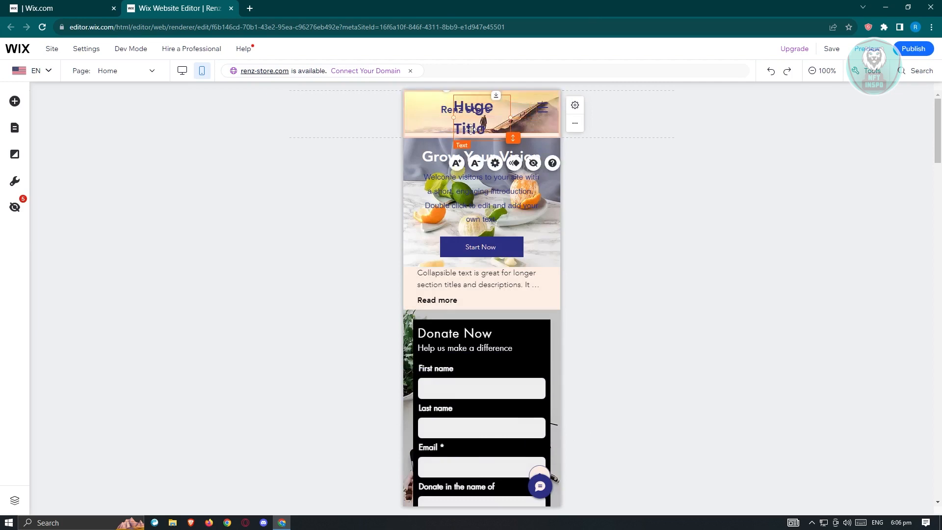
mouse_move(472, 128)
left_mouse_down()
mouse_move(435, 126)
mouse_move(462, 126)
left_mouse_up()
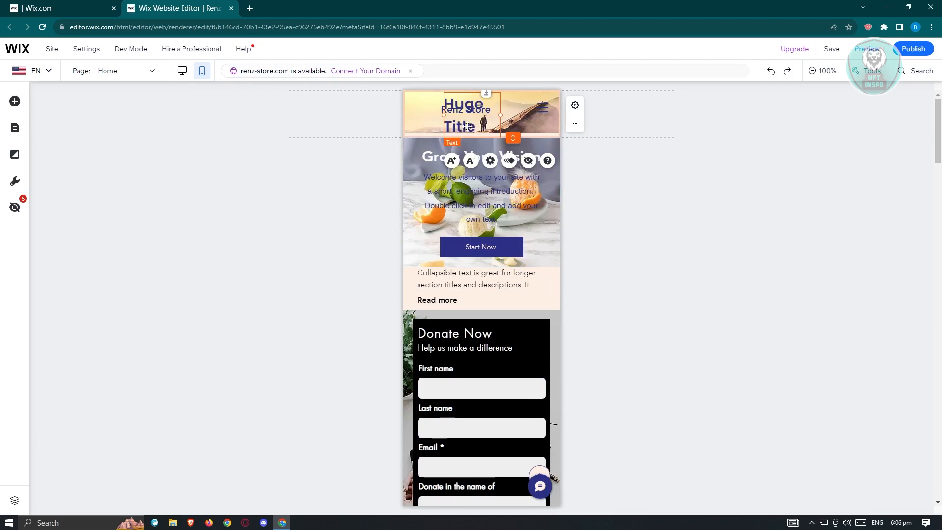
key("Delete")
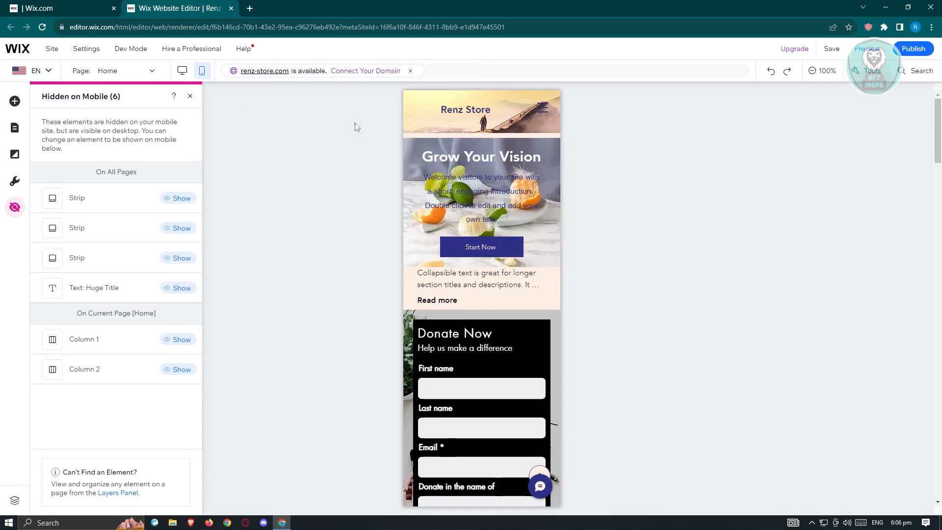
- Show the hidden Huge Title text on the mobile site again
left_click(434, 103)
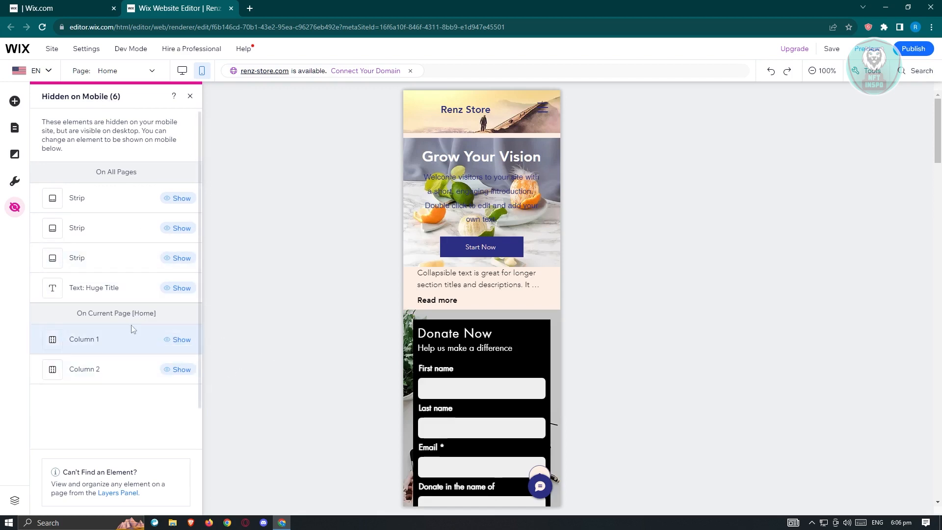
left_click(169, 293)
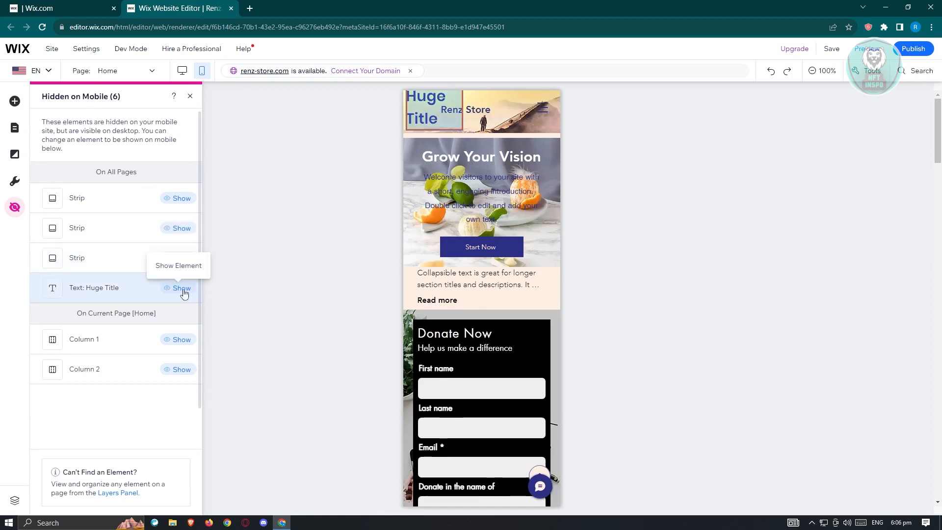
left_click(182, 291)
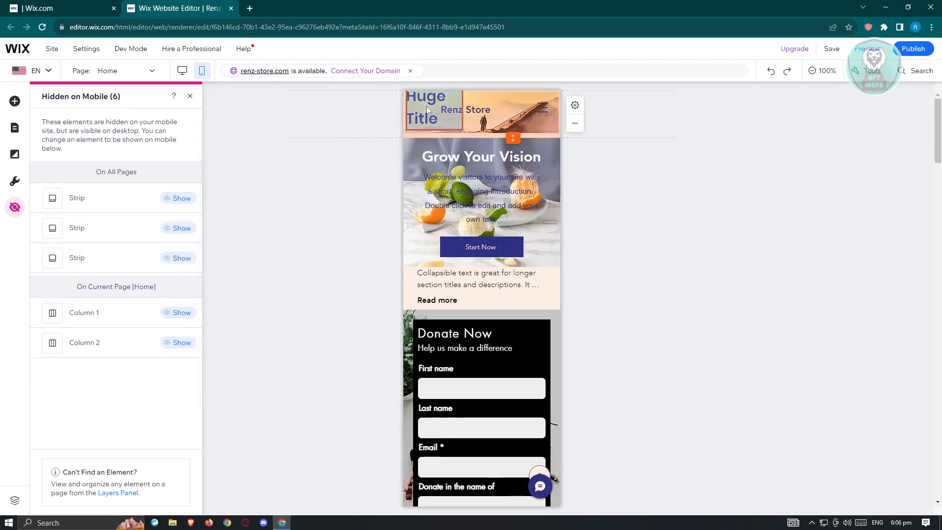
- Remove the restored Huge Title text from the mobile header again and close the list of hidden elements
left_click(425, 118)
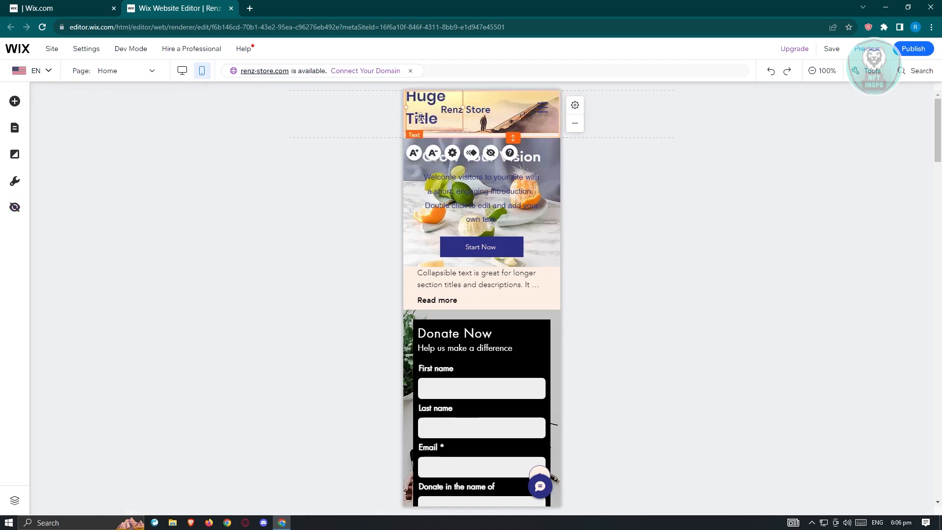
left_click_drag(407, 120, 425, 128)
key("Delete")
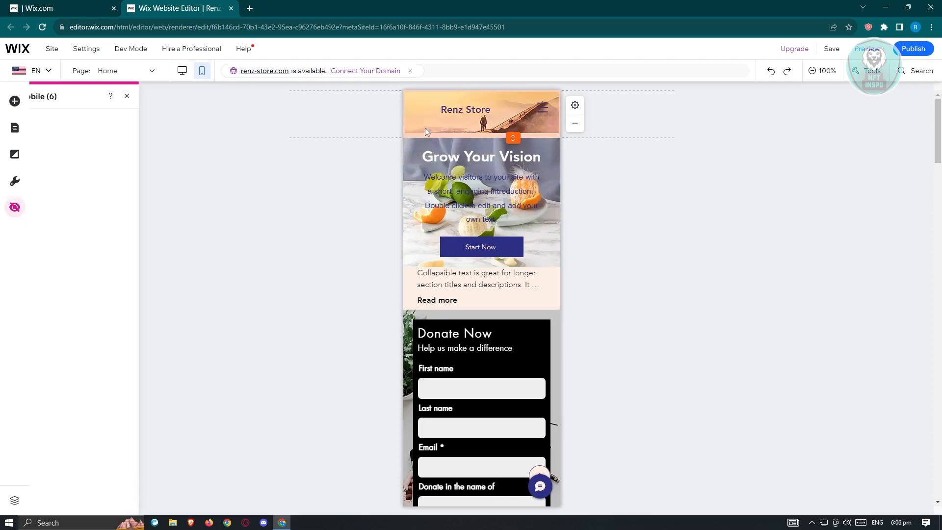
left_click(341, 177)
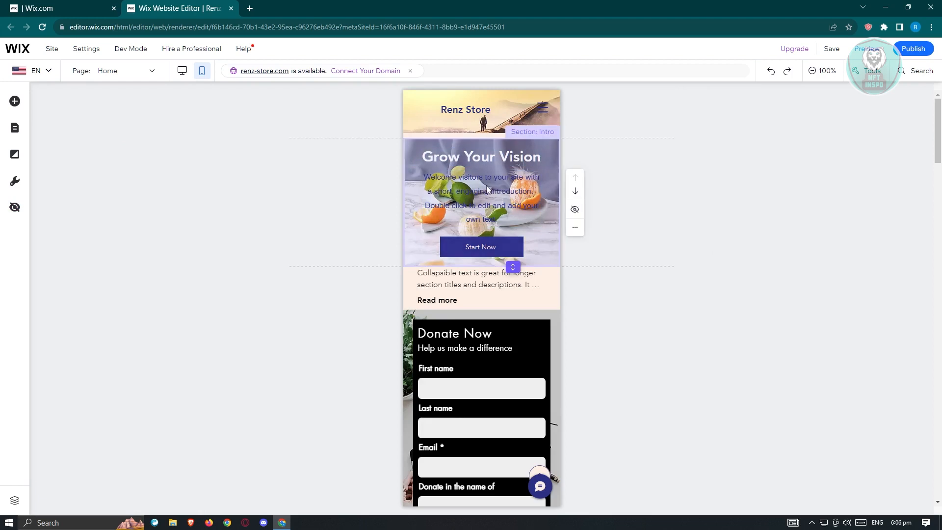
- Set the mobile font size of the welcome paragraph under Grow Your Vision to 12 px
double_click(512, 209)
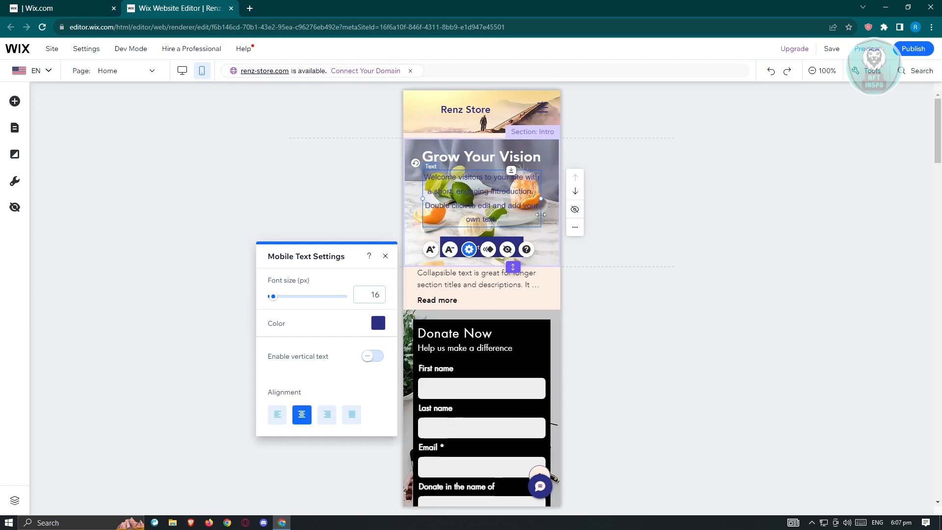
left_click(375, 294)
type("12")
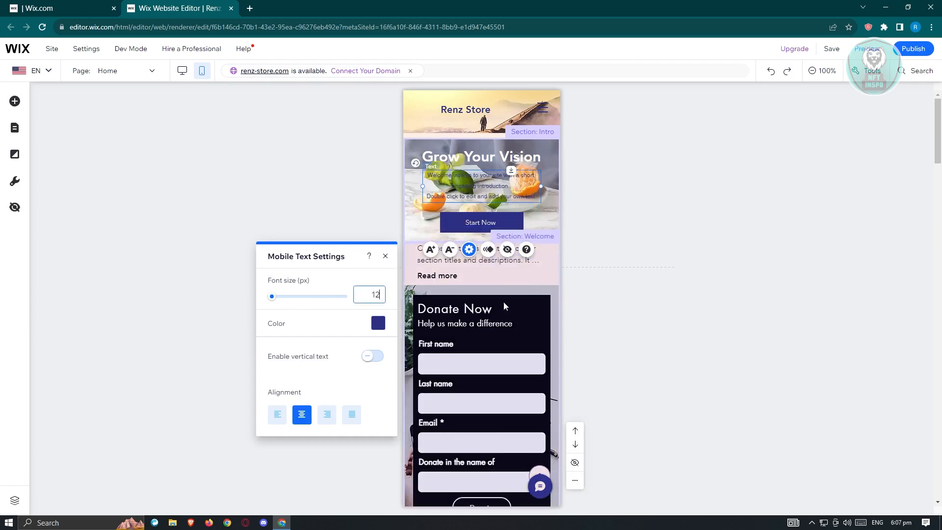
left_click(759, 189)
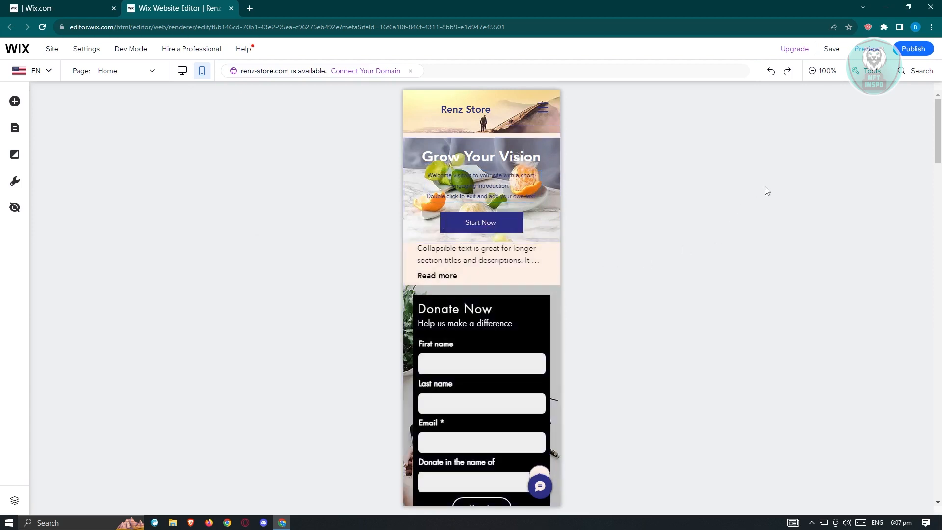
- Resize the Donate Now form box from its upper-right corner and reduce its First name field to about 55 px high
scroll(526, 187, "down", 3)
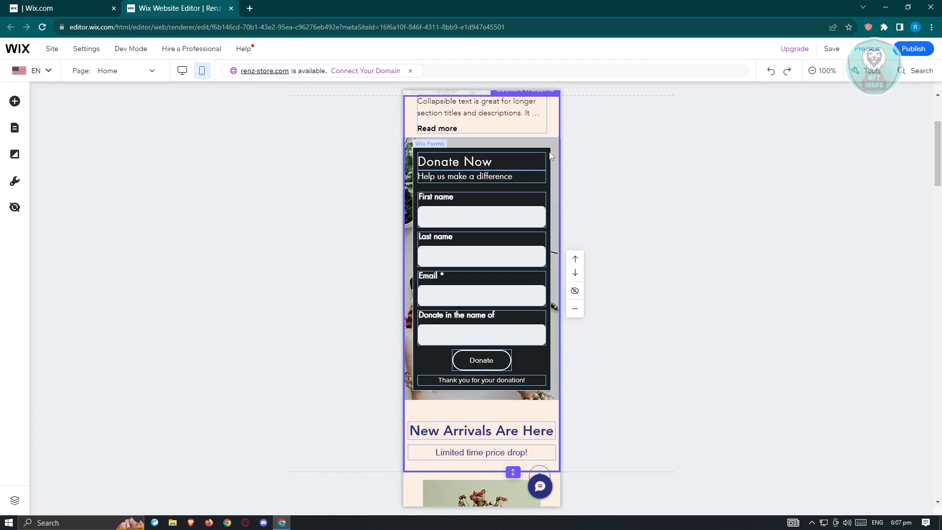
left_click(550, 156)
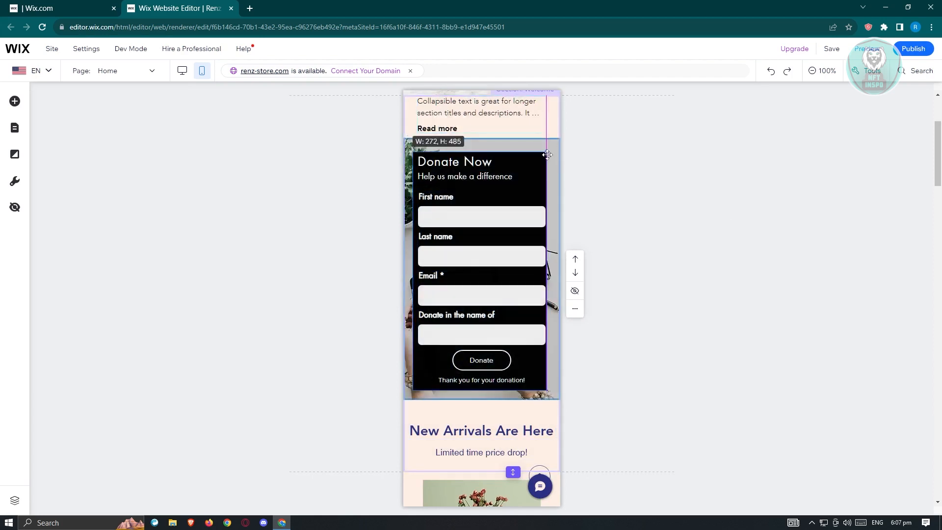
left_click(531, 218)
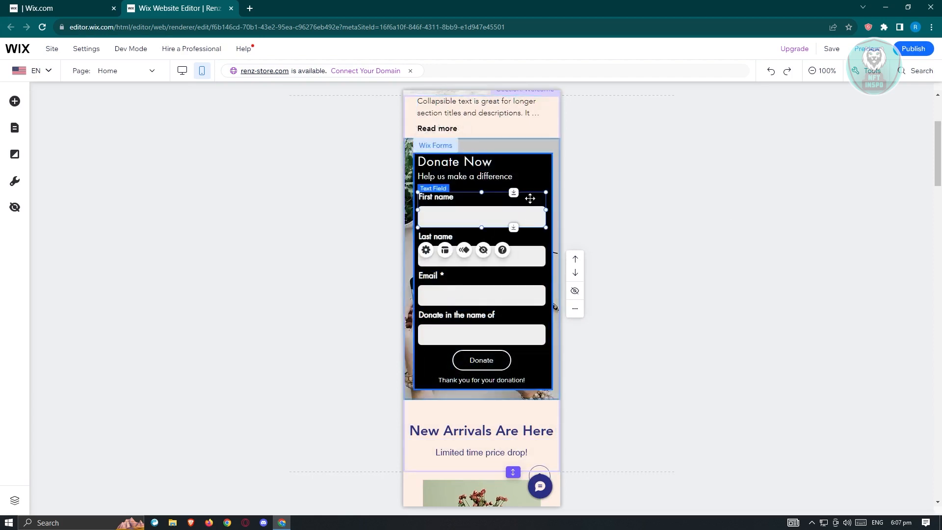
left_click_drag(482, 192, 481, 201)
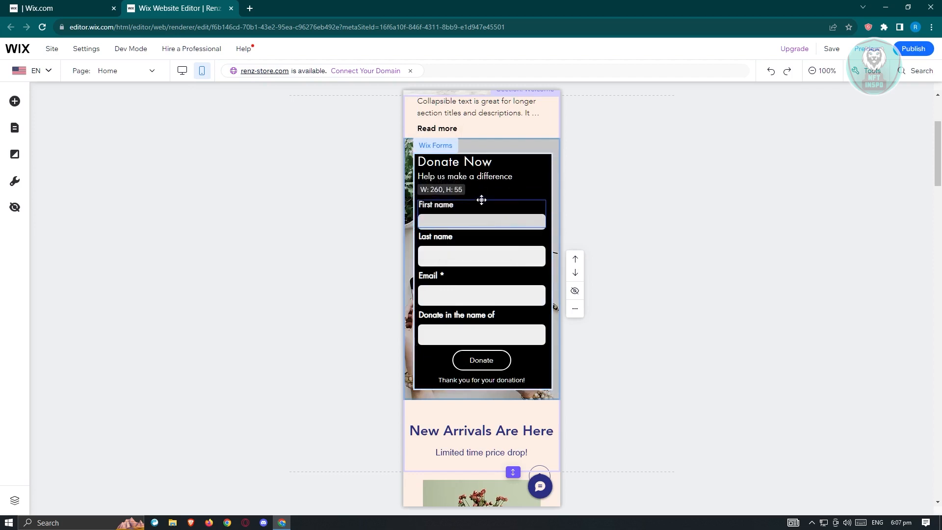
- Narrow the Last name, First name, Email and Donate in the name of fields to one matching width in the donation form
left_click(494, 256)
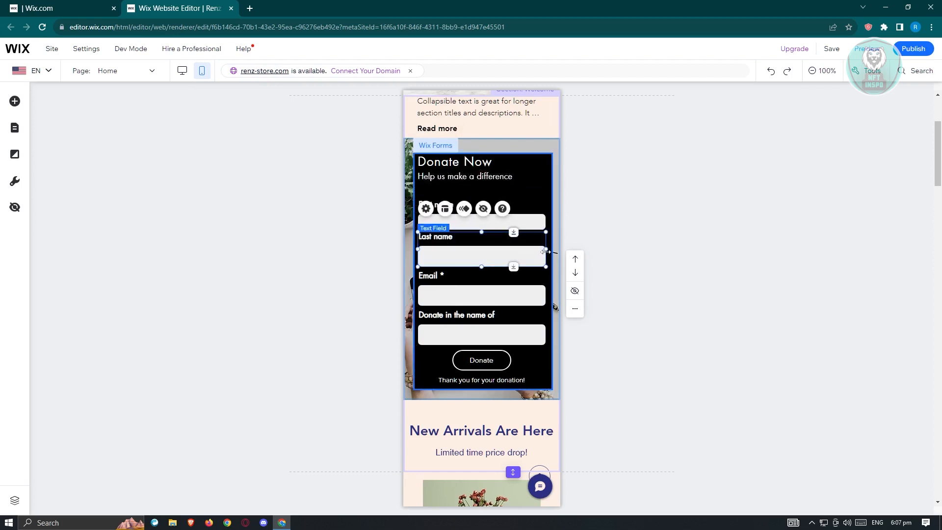
left_click_drag(546, 252, 541, 251)
left_click(542, 221)
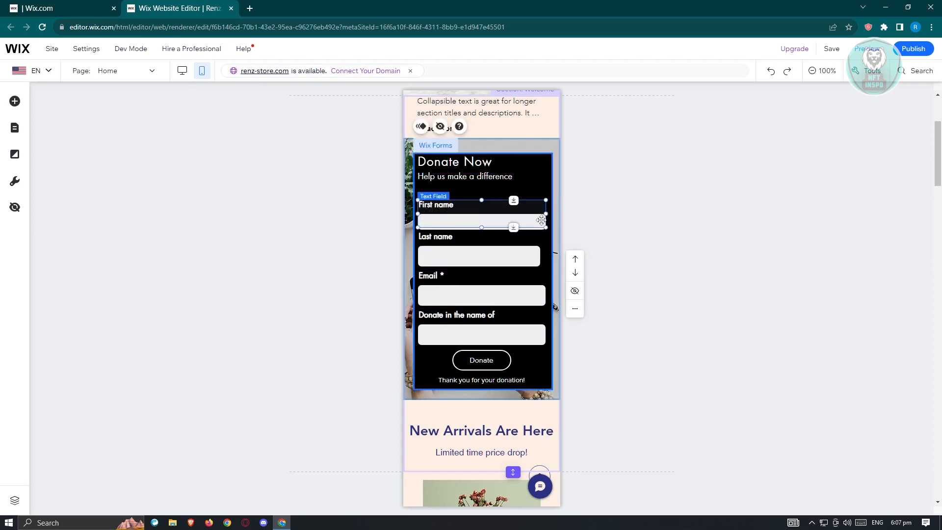
left_click_drag(546, 214, 540, 215)
left_click(529, 292)
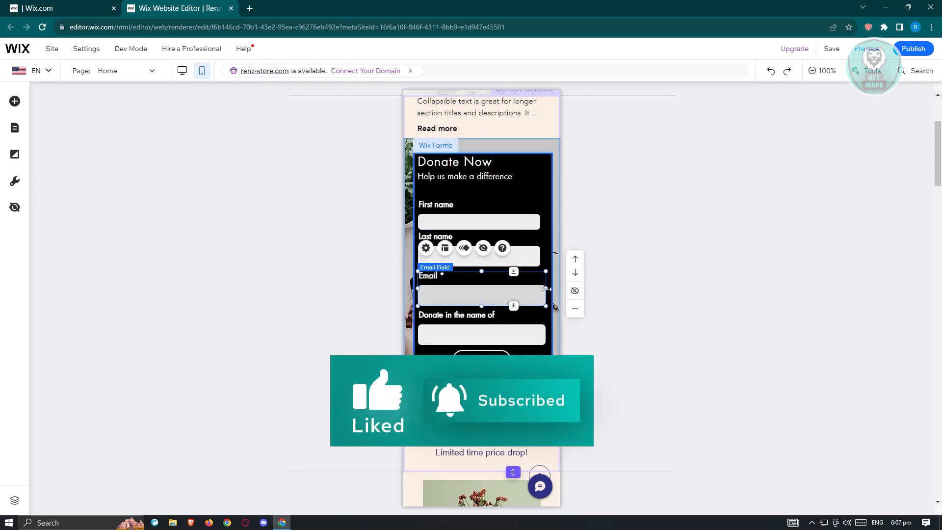
left_click_drag(546, 290, 540, 290)
left_click(545, 332)
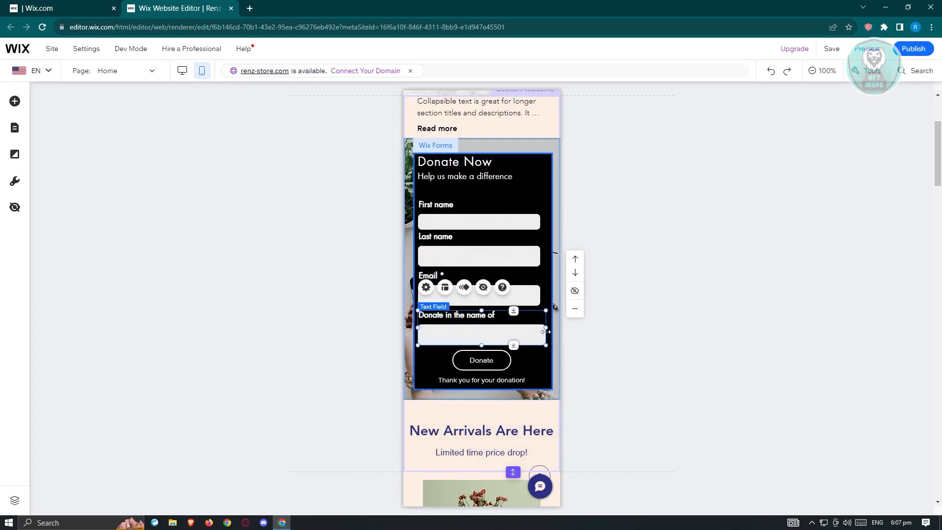
left_click_drag(547, 328, 540, 328)
left_click(677, 380)
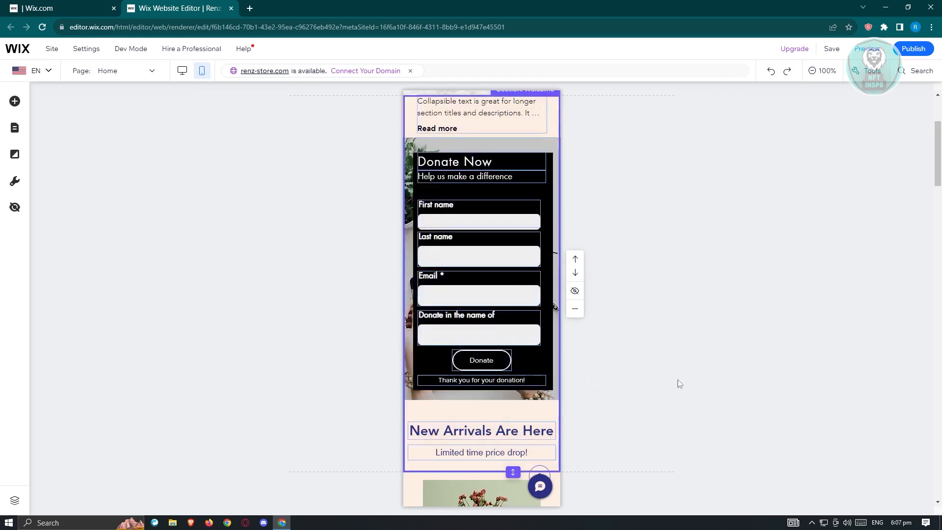
scroll(675, 374, "down", 5)
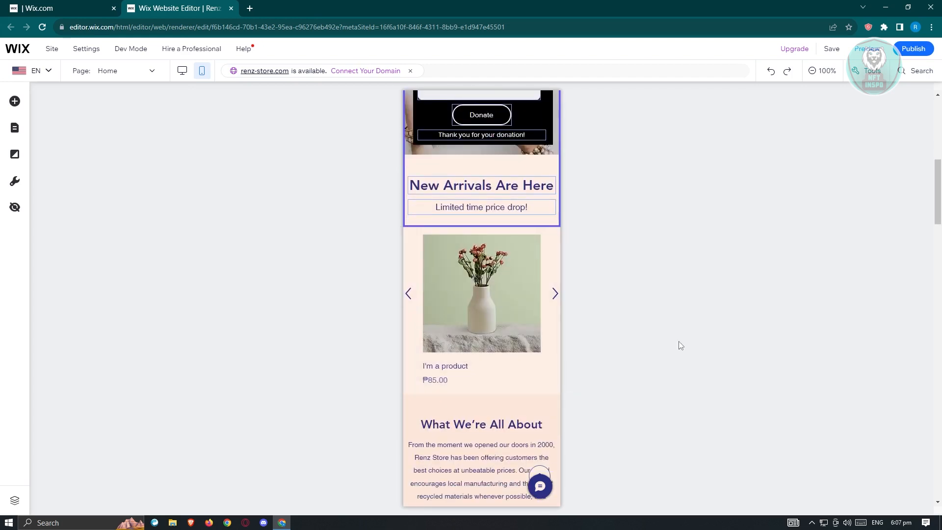
- Examine the Products, About and Welcome sections of the mobile Home page for layout problems
left_click(557, 296)
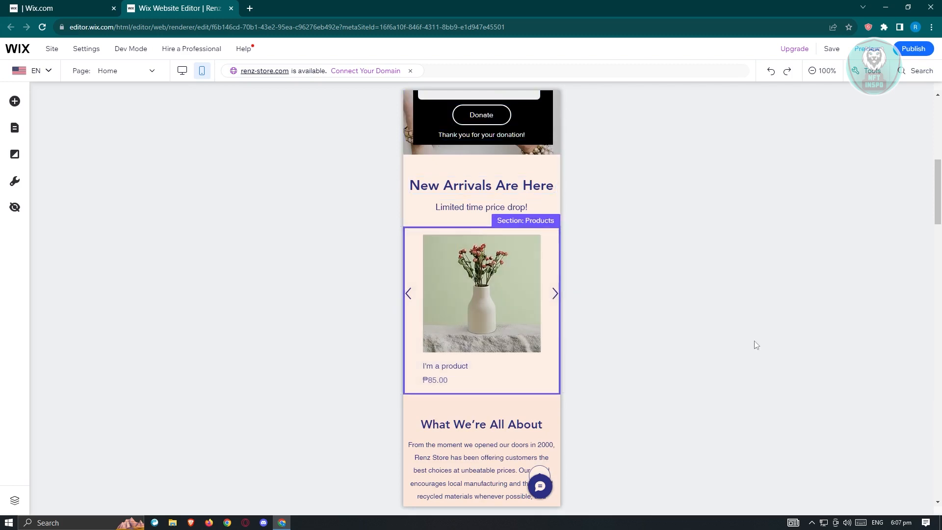
scroll(755, 344, "down", 5)
left_click(485, 208)
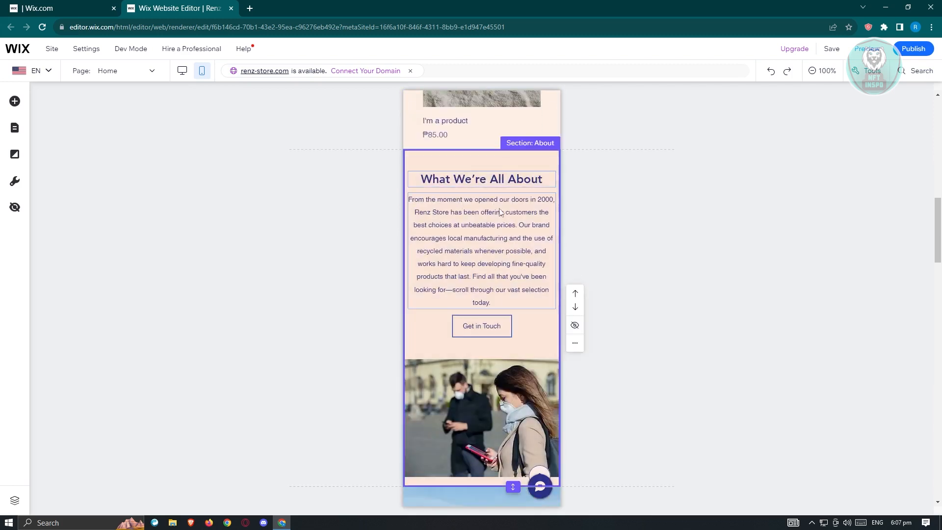
scroll(805, 270, "down", 5)
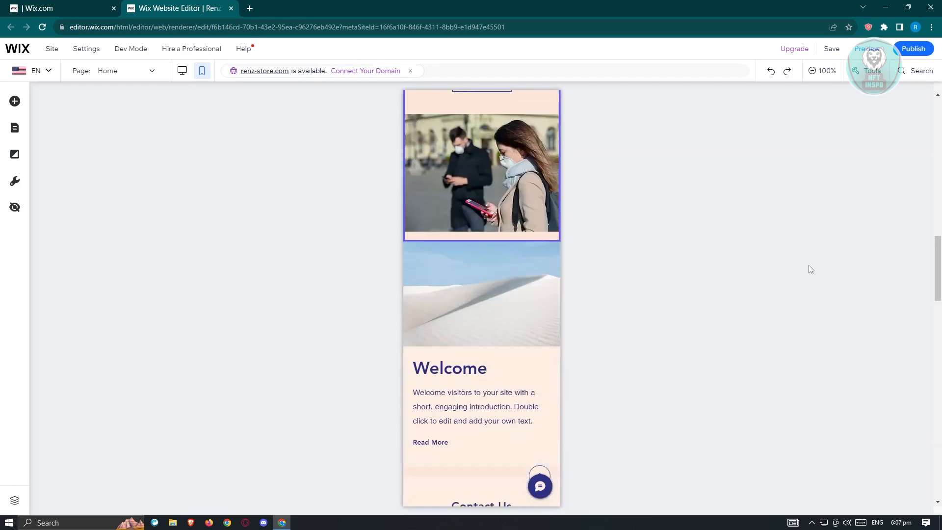
left_click(500, 302)
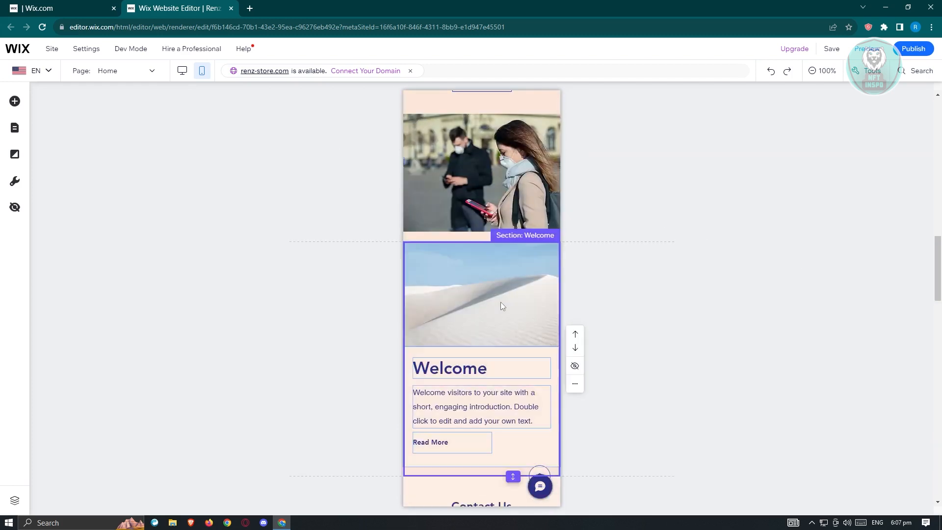
left_click(491, 187)
scroll(803, 285, "up", 2)
scroll(491, 275, "up", 1)
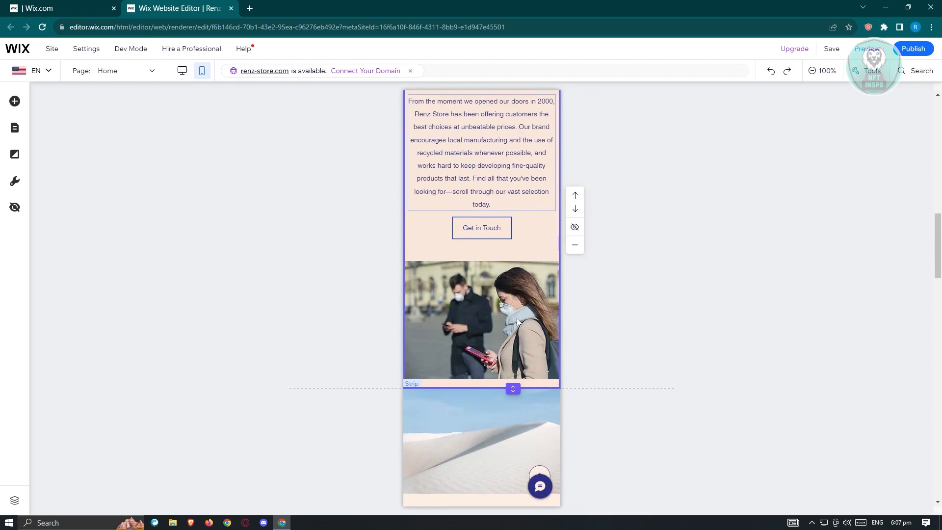
- Remove the sand dune image strip from the mobile Welcome section and close the list of hidden elements
scroll(486, 233, "down", 4)
left_click(481, 206)
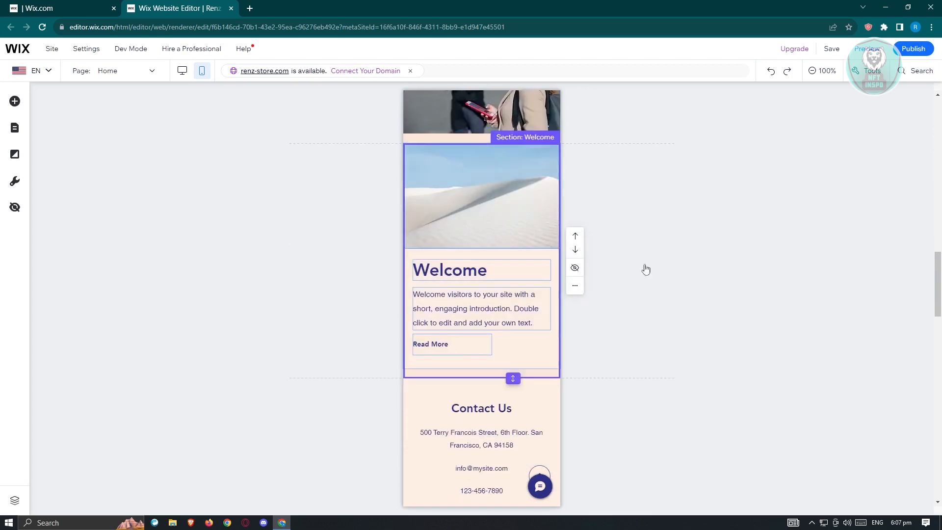
scroll(679, 285, "down", 4)
scroll(683, 285, "up", 4)
left_click(470, 209)
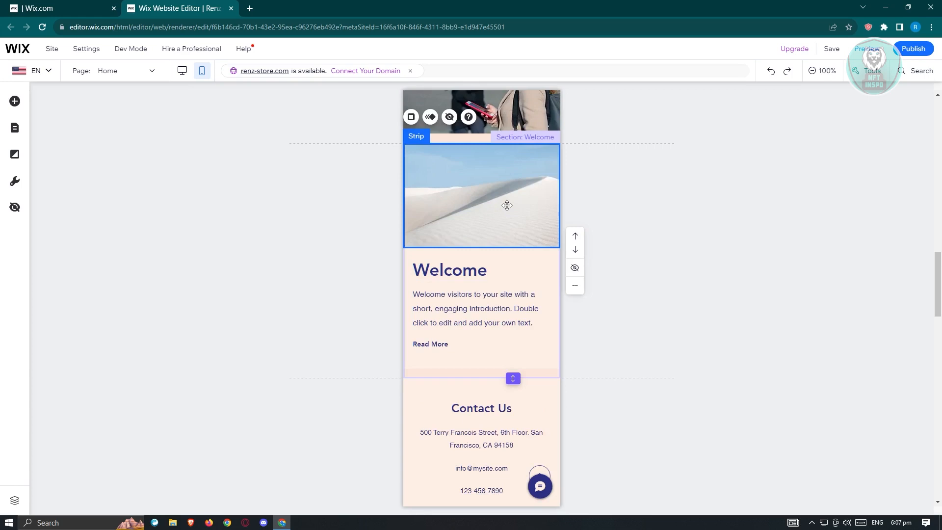
key("Delete")
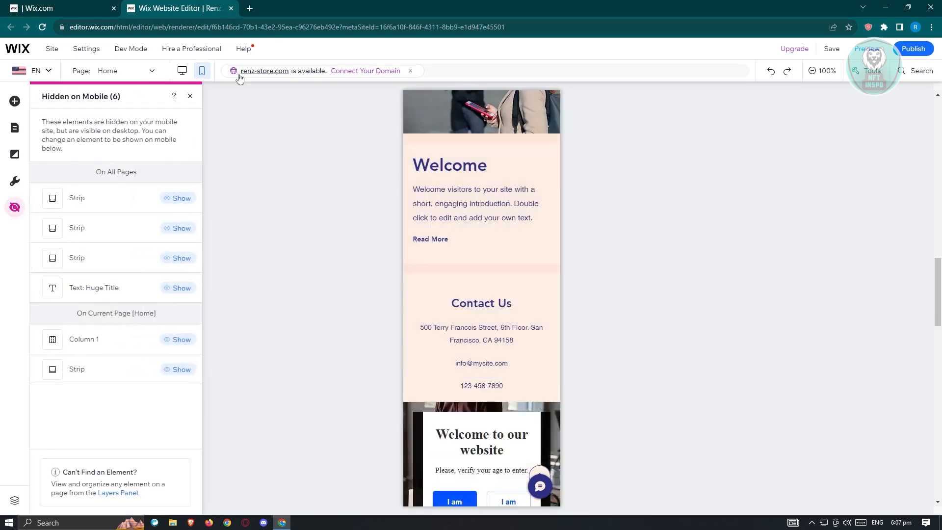
left_click(722, 221)
- Check the remaining mobile sections down to the footer, then publish the site and dismiss the publishing confirmation
scroll(735, 261, "down", 15)
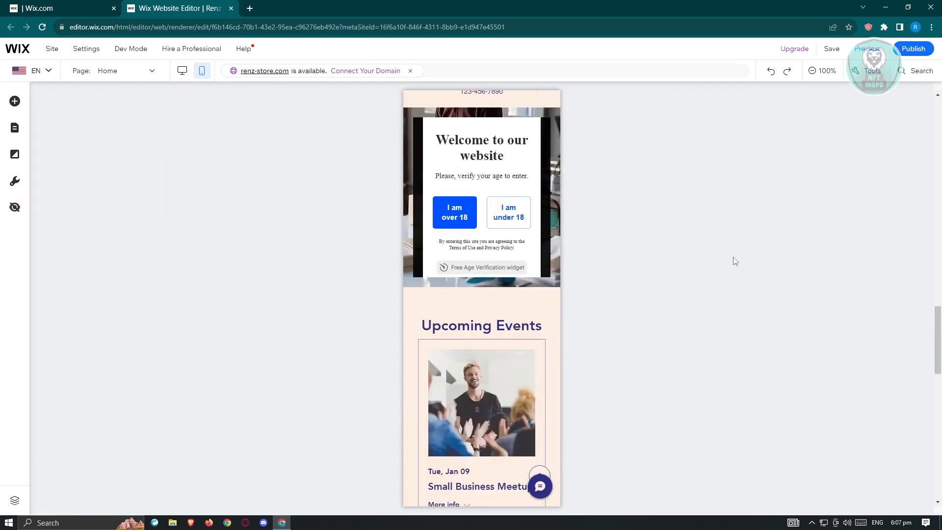
scroll(655, 245, "down", 5)
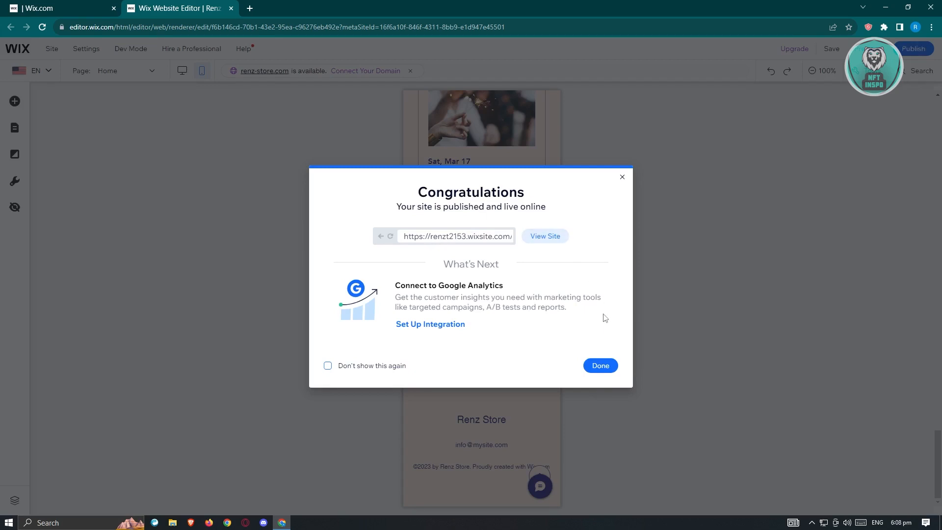
left_click(600, 365)
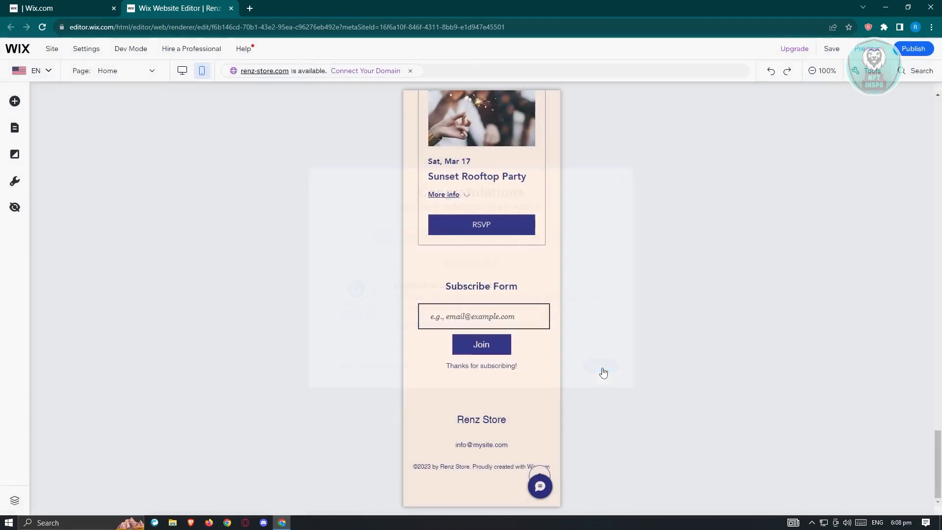
- Switch to the desktop version and examine the Home page's header, donation form, products, About, Welcome and events sections
mouse_move(186, 67)
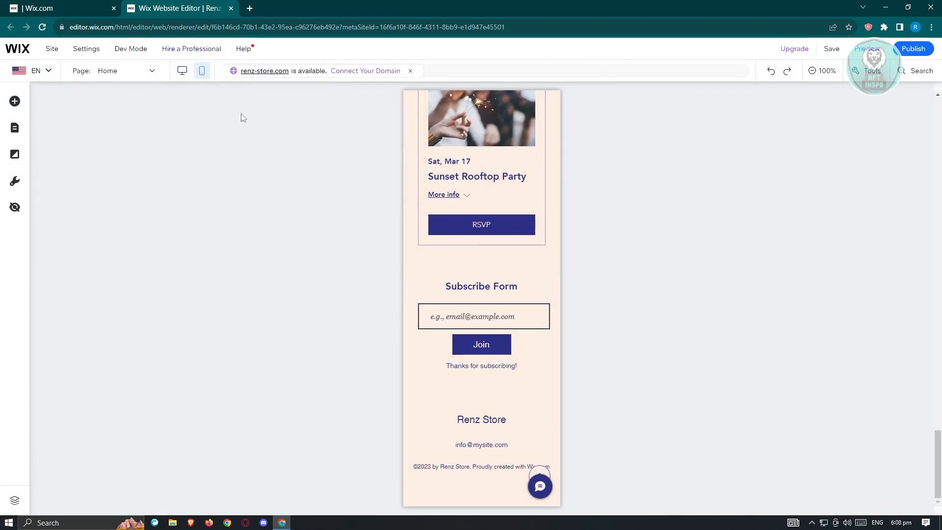
left_click(182, 72)
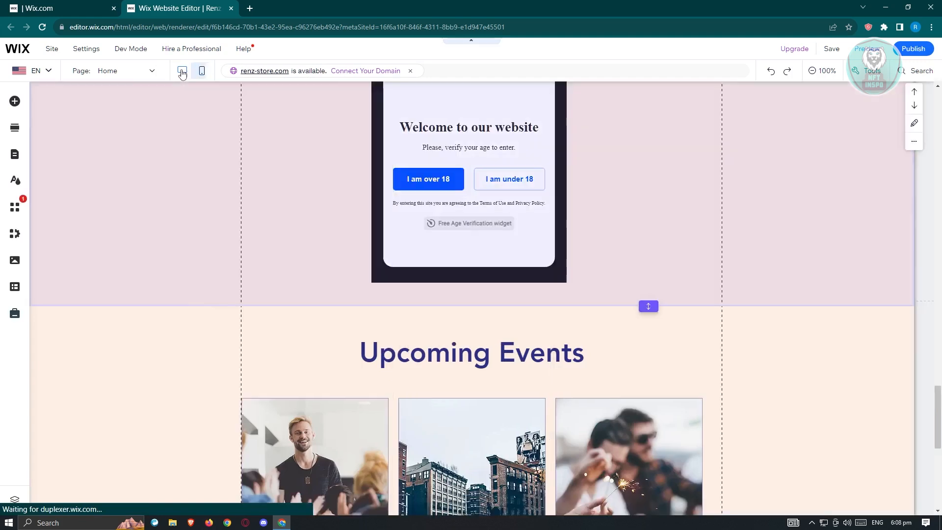
scroll(722, 311, "up", 20)
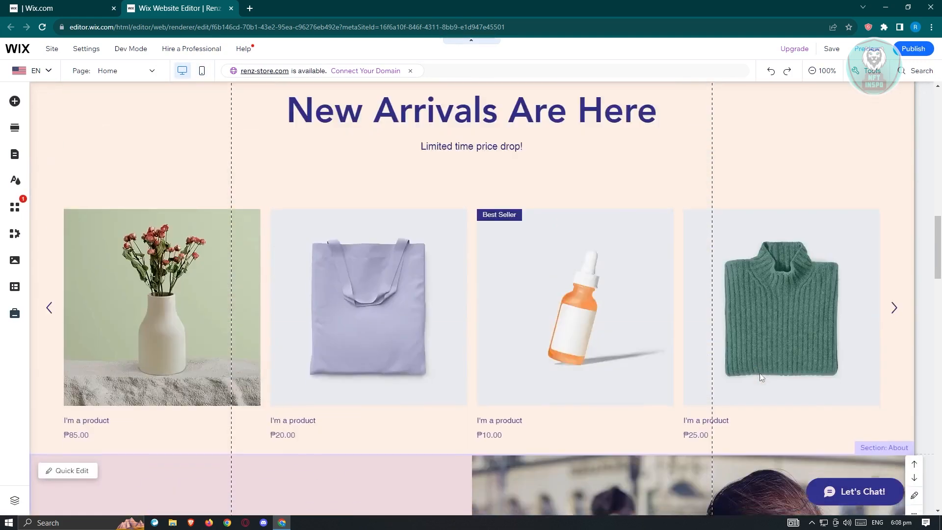
scroll(752, 351, "up", 2)
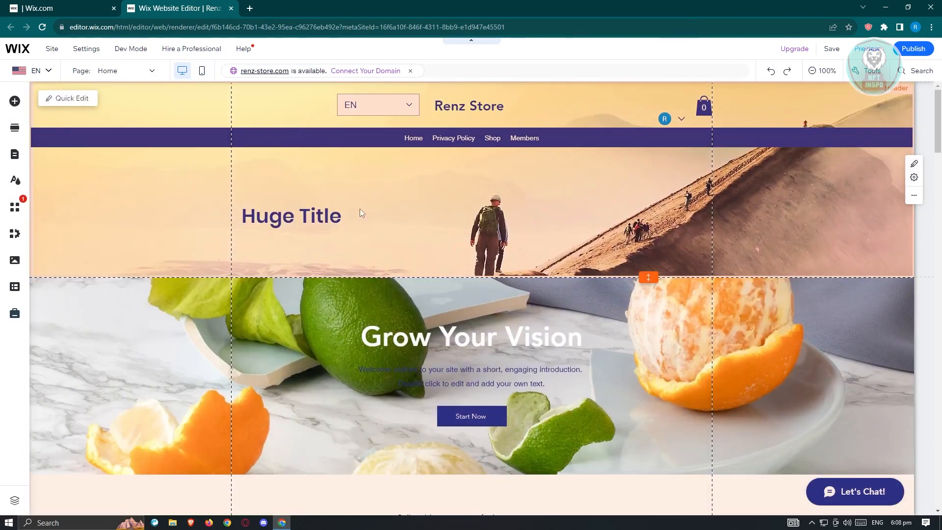
scroll(387, 219, "down", 12)
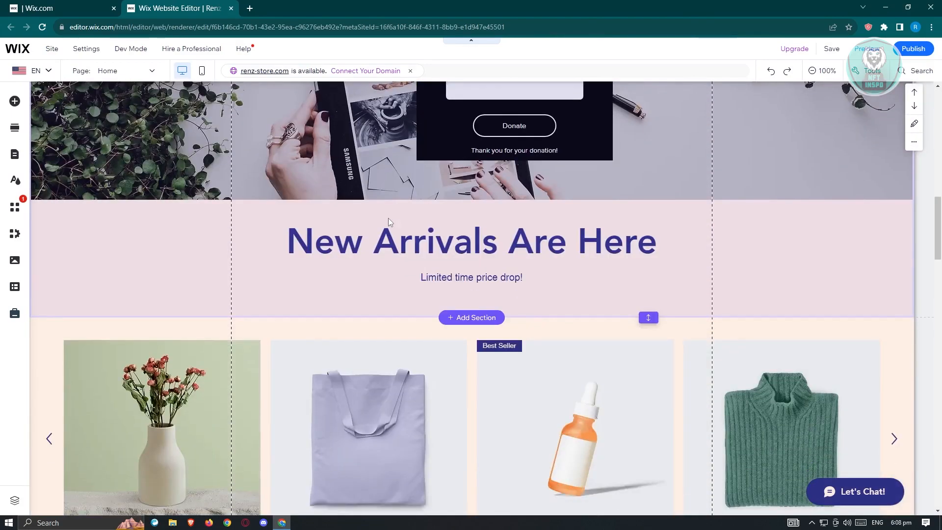
scroll(393, 222, "up", 6)
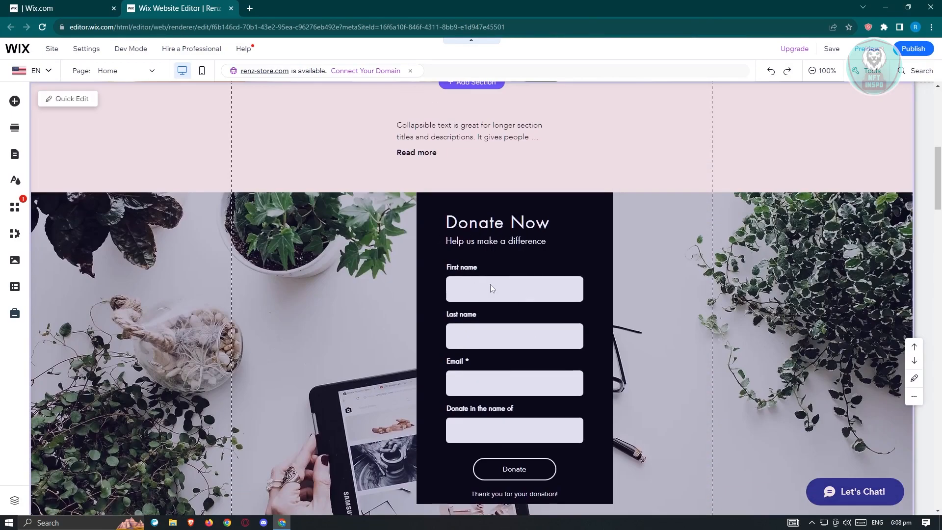
scroll(485, 288, "down", 13)
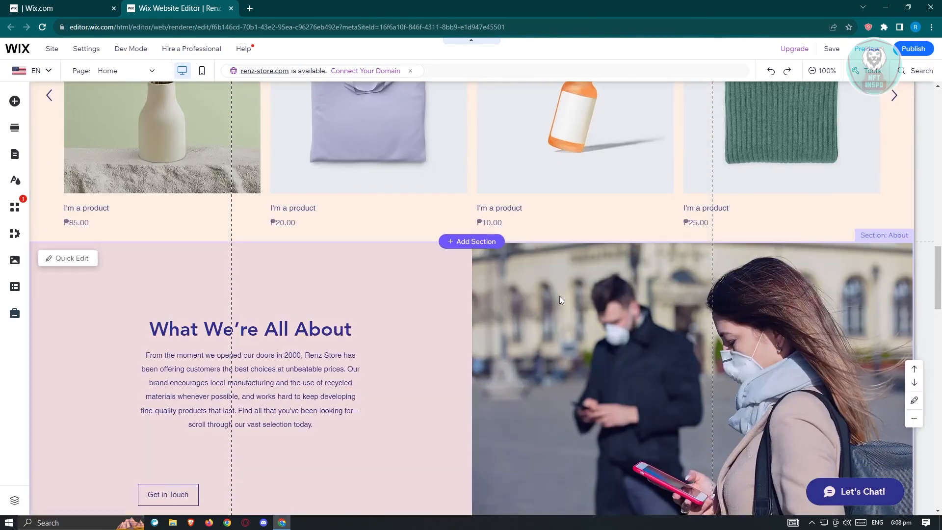
scroll(559, 296, "down", 9)
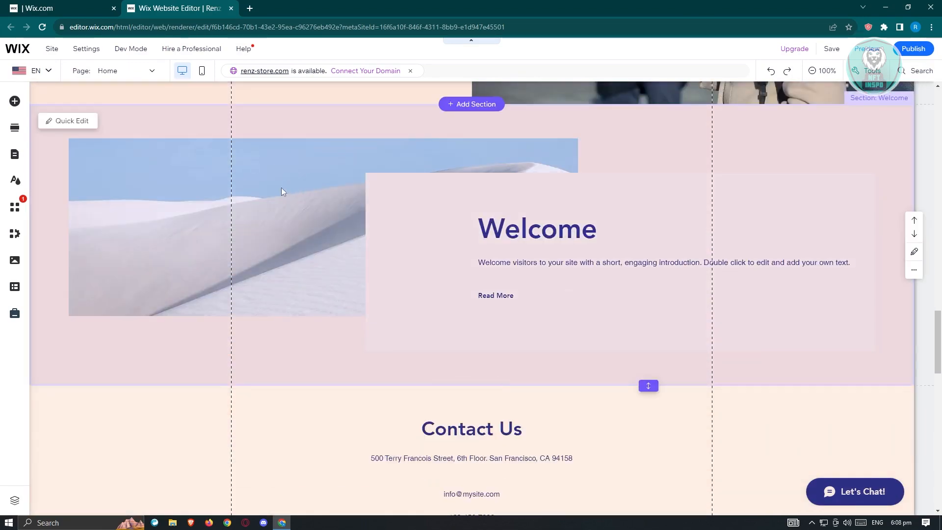
scroll(234, 193, "down", 16)
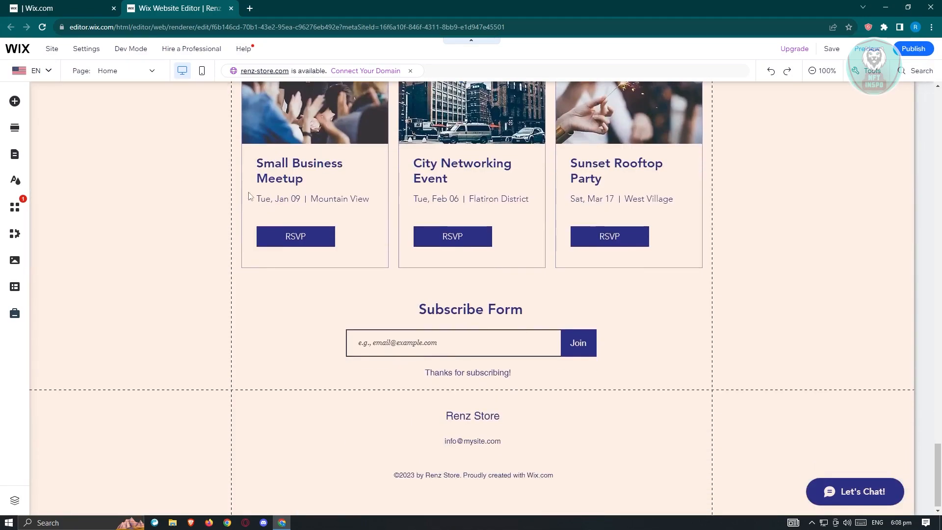
scroll(324, 214, "up", 2)
scroll(324, 214, "up", 14)
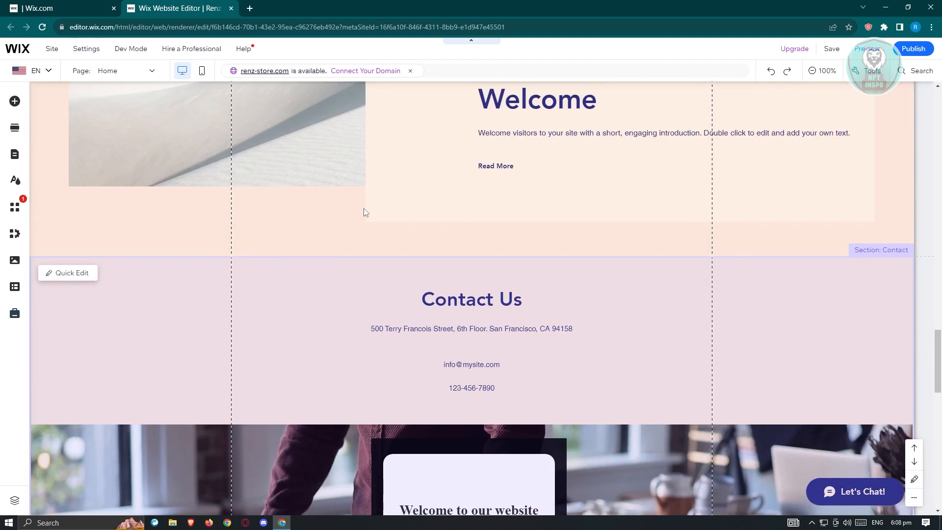